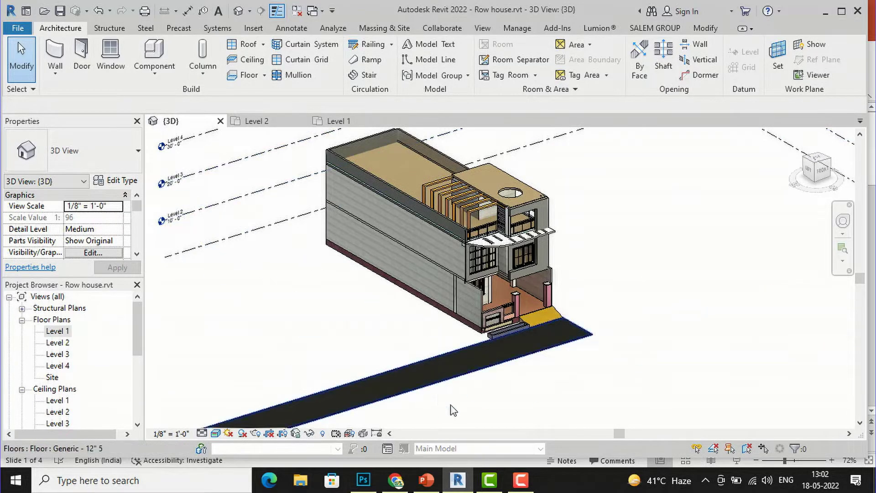
- Bring the 'Material Take Off in Revit' PowerPoint deck in front of Revit
{"action": "left_click", "coordinate": [427, 479]}
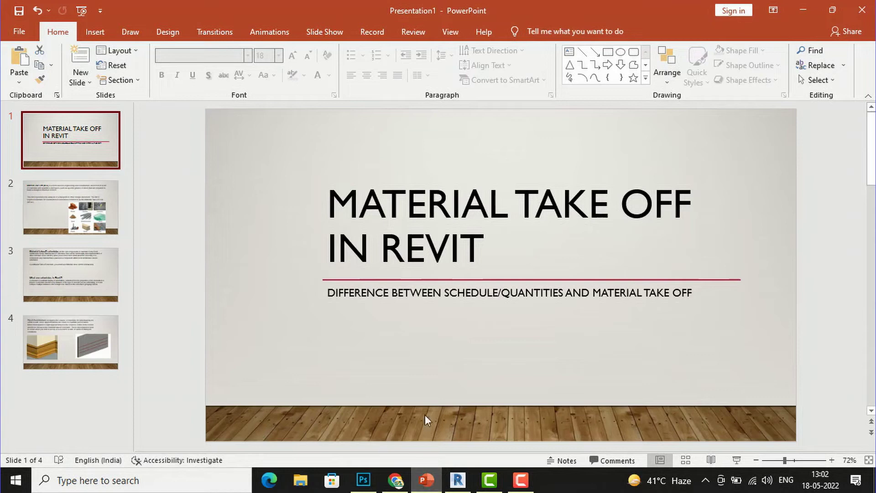
- Show slide 2, which defines Material Take Off (MTO) with construction material pictures
{"action": "left_click", "coordinate": [75, 222]}
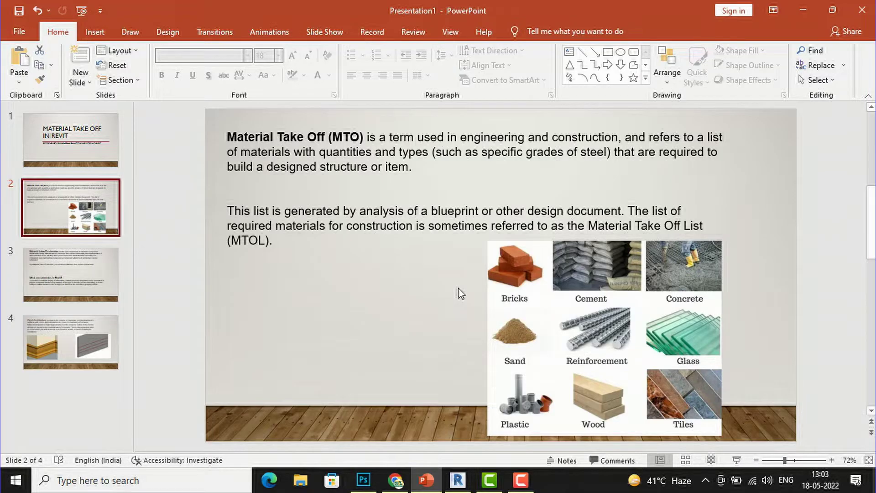
- Show slide 3 on material takeoff schedules and what schedules are in Revit
{"action": "left_click", "coordinate": [101, 259]}
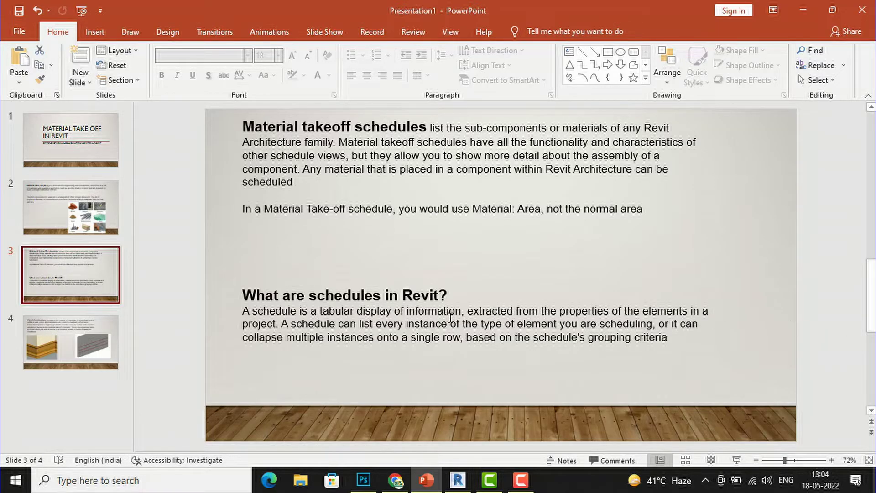
- Show slide 4 on wall volume discrepancies caused by sweeps and reveals
{"action": "left_click", "coordinate": [95, 326]}
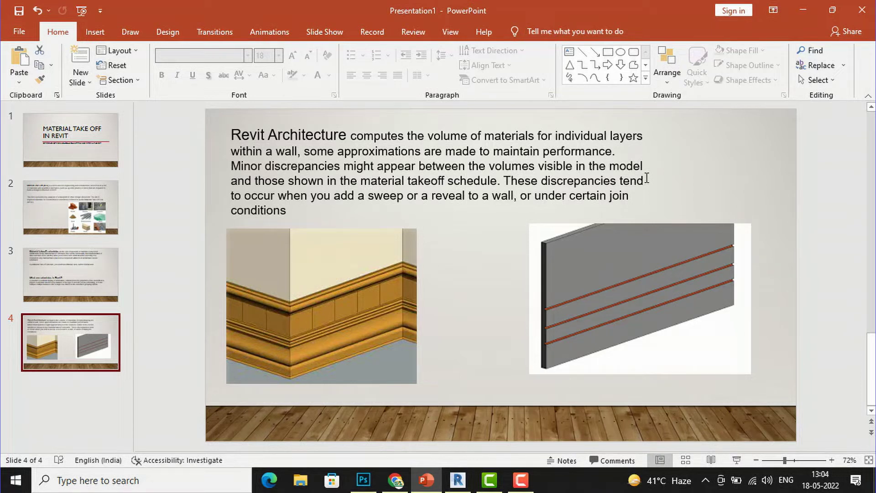
- Switch back to Revit's 3D view of the row house
{"action": "left_click", "coordinate": [456, 485]}
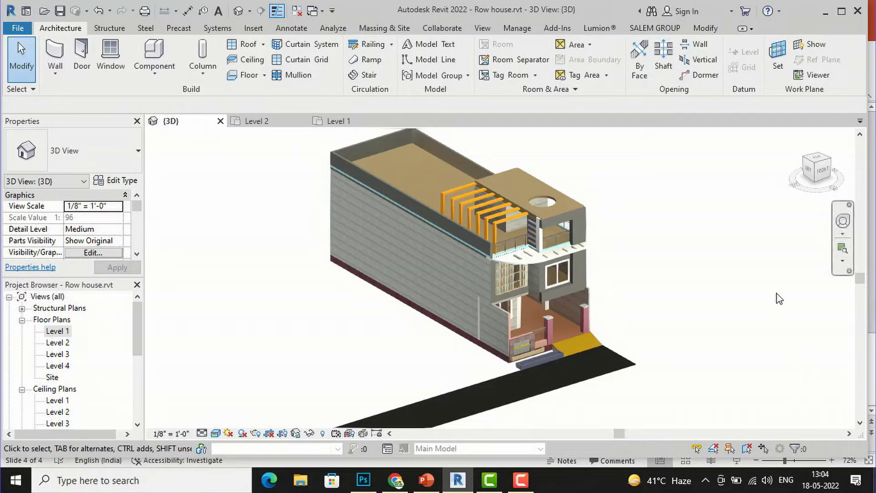
- Switch to the Level 1 floor plan, browse the wall types, then cancel the Wall tool
{"action": "left_click", "coordinate": [337, 121]}
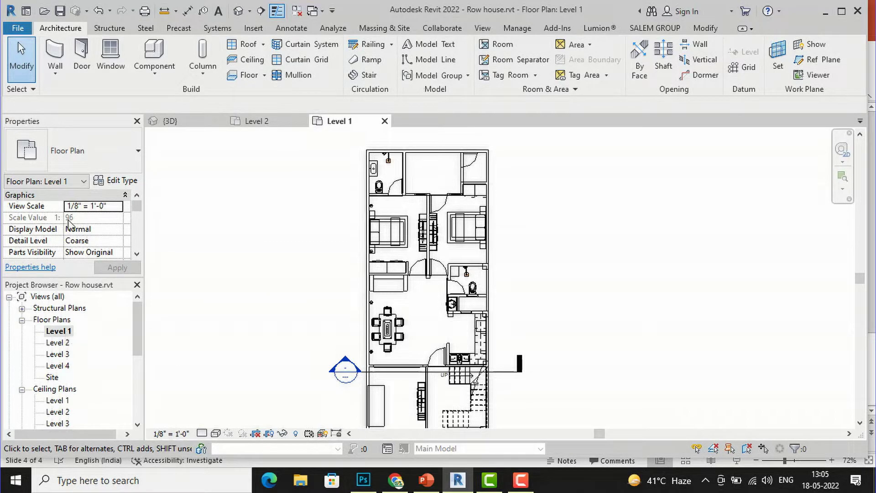
{"action": "left_click", "coordinate": [59, 48]}
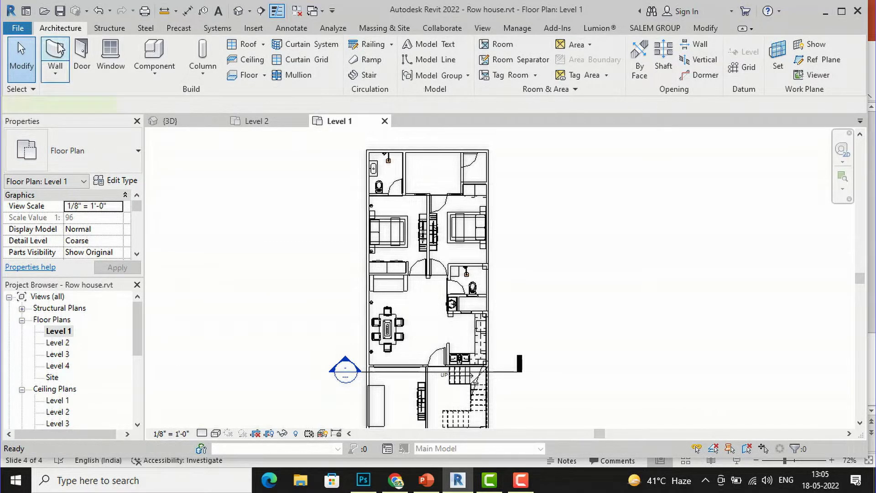
{"action": "left_click", "coordinate": [73, 152]}
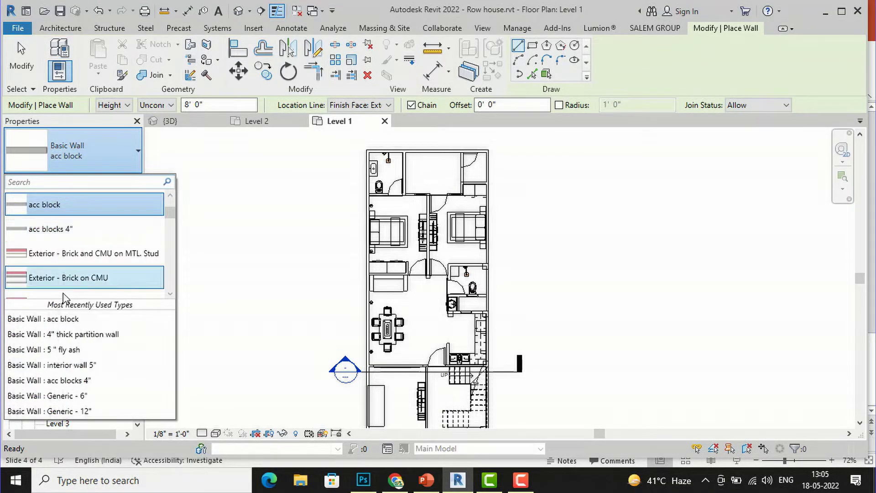
{"action": "scroll", "coordinate": [84, 276], "scroll_direction": "down", "scroll_amount": 5}
{"action": "scroll", "coordinate": [89, 264], "scroll_direction": "down", "scroll_amount": 4}
{"action": "scroll", "coordinate": [90, 244], "scroll_direction": "down", "scroll_amount": 5}
{"action": "scroll", "coordinate": [89, 244], "scroll_direction": "up", "scroll_amount": 2}
{"action": "scroll", "coordinate": [89, 240], "scroll_direction": "up", "scroll_amount": 10}
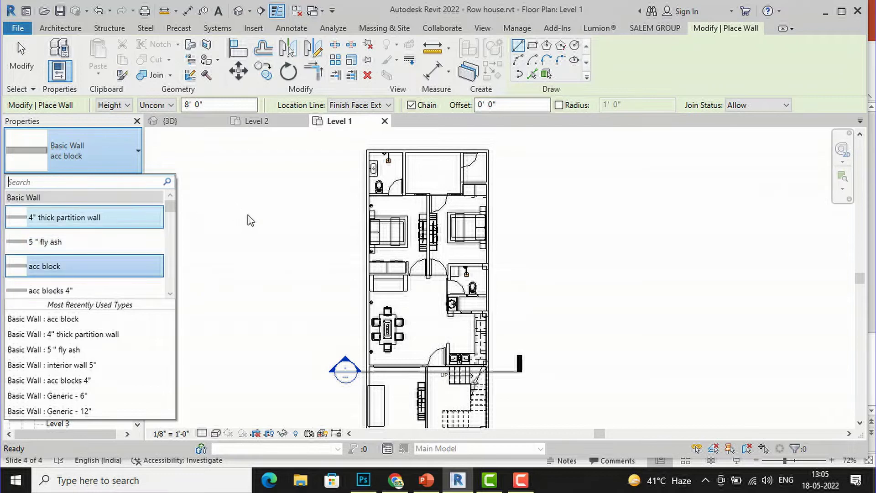
{"action": "left_click", "coordinate": [251, 220]}
{"action": "key", "text": "Escape"}
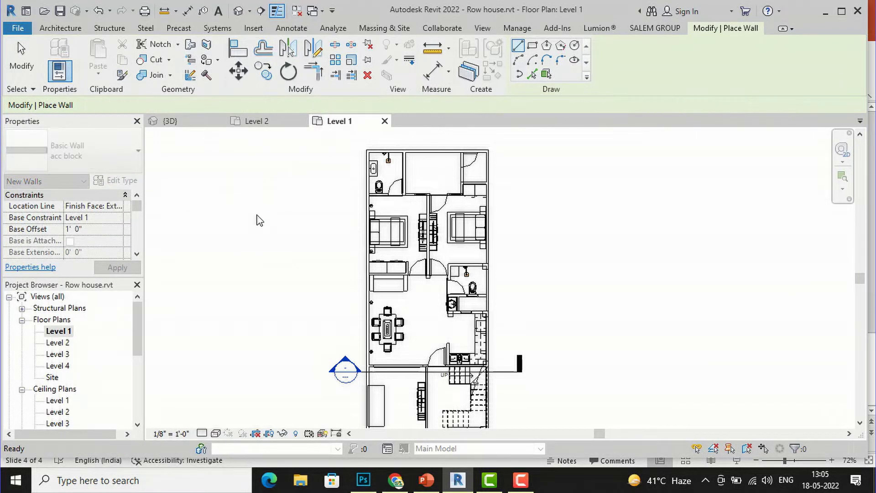
{"action": "key", "text": "Escape"}
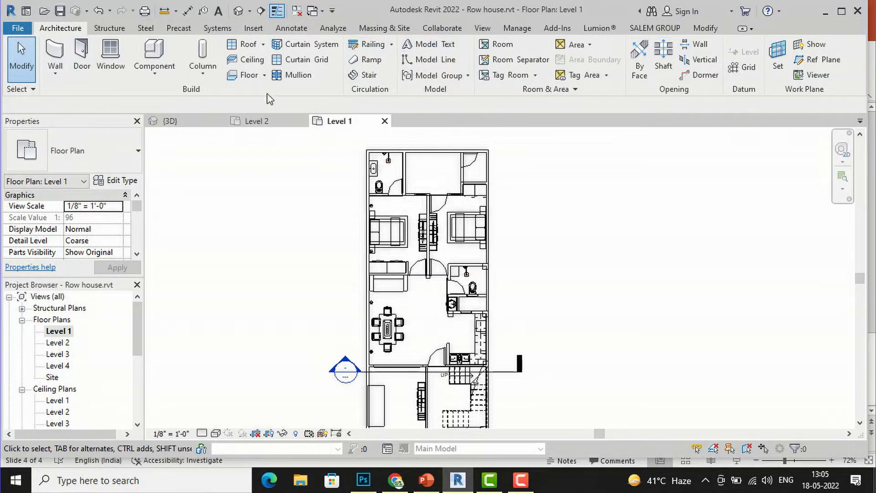
- Start a new Material Takeoff from the View tab's Schedules list
{"action": "left_click", "coordinate": [483, 29]}
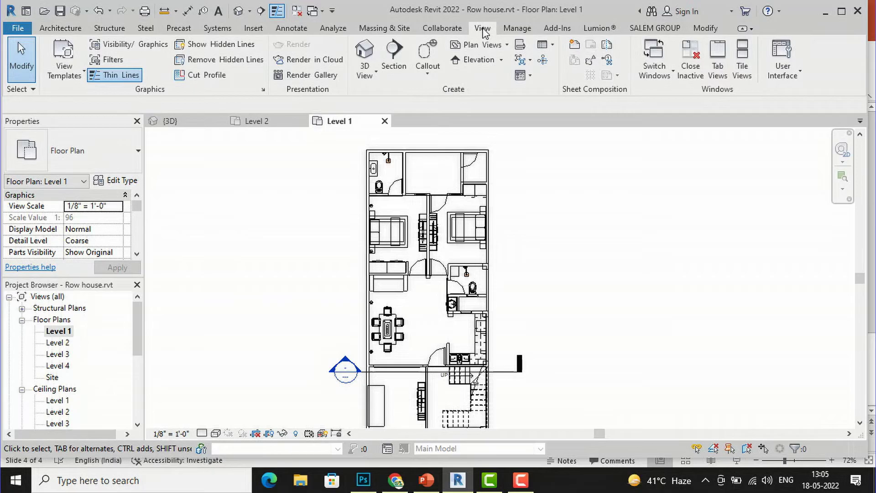
{"action": "left_click", "coordinate": [552, 46]}
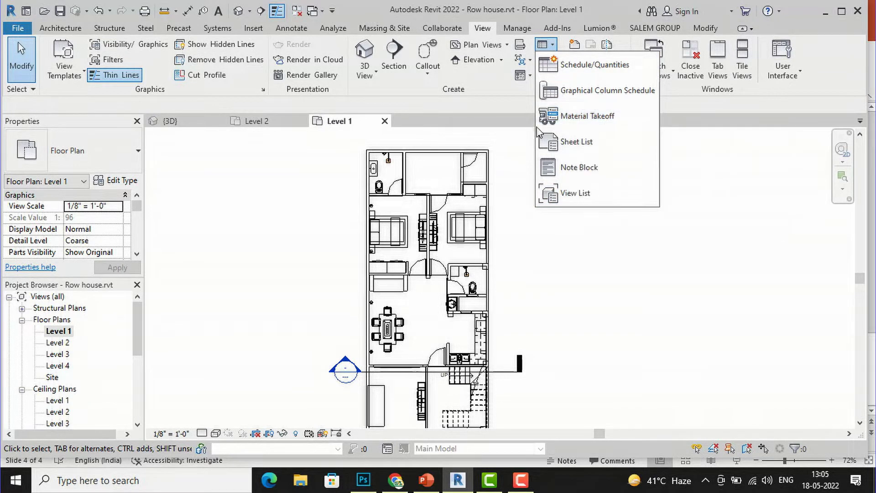
{"action": "left_click", "coordinate": [590, 117]}
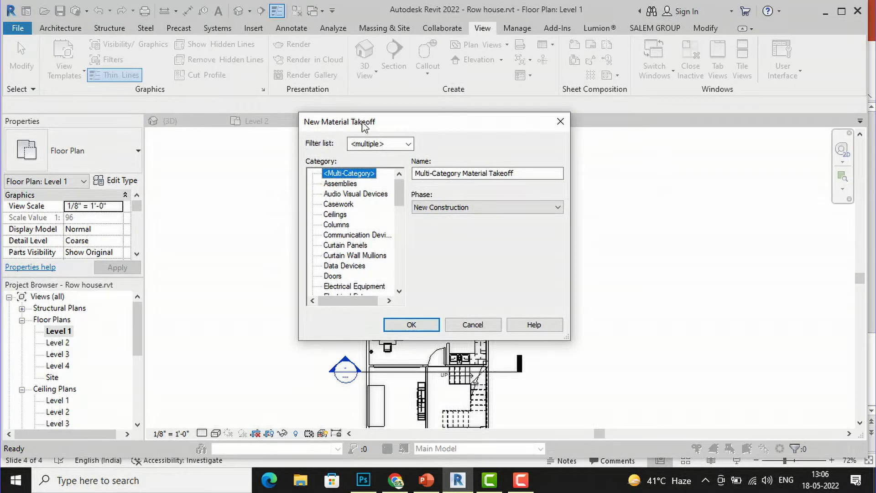
- Filter the category list to the Architecture discipline only
{"action": "left_click", "coordinate": [386, 144]}
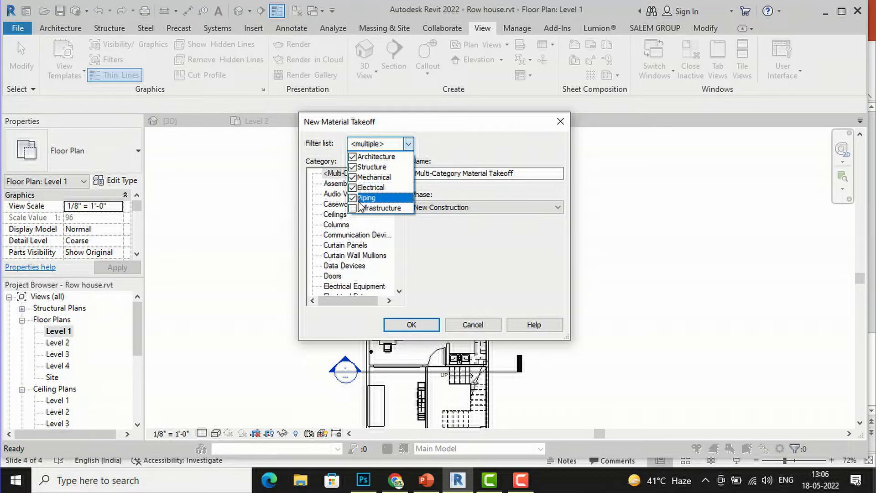
{"action": "left_click", "coordinate": [353, 168]}
{"action": "left_click", "coordinate": [353, 177]}
{"action": "left_click", "coordinate": [353, 188]}
{"action": "left_click", "coordinate": [354, 198]}
{"action": "left_click", "coordinate": [469, 147]}
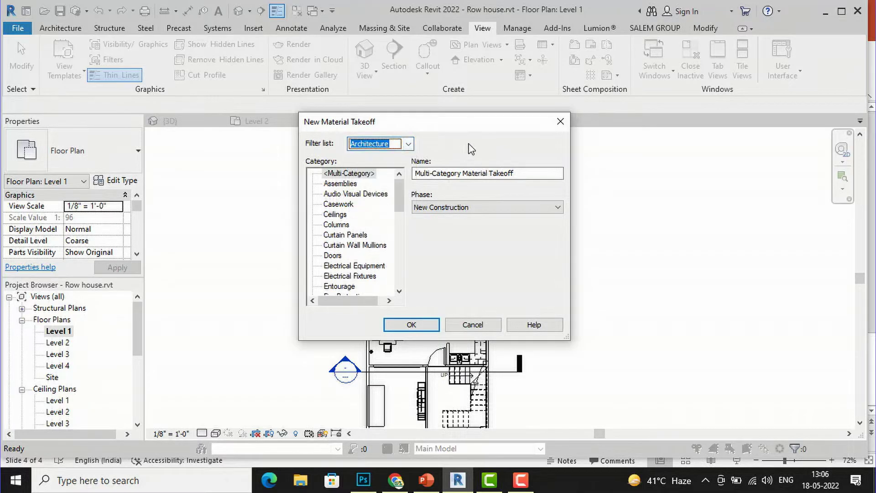
- Select Walls as the material takeoff category
{"action": "scroll", "coordinate": [373, 206], "scroll_direction": "down", "scroll_amount": 1}
{"action": "scroll", "coordinate": [373, 205], "scroll_direction": "down", "scroll_amount": 8}
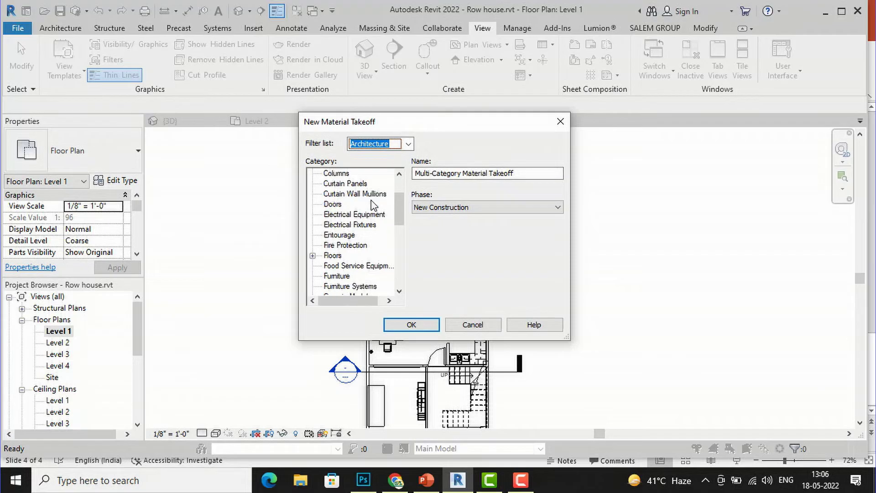
{"action": "scroll", "coordinate": [374, 206], "scroll_direction": "down", "scroll_amount": 2}
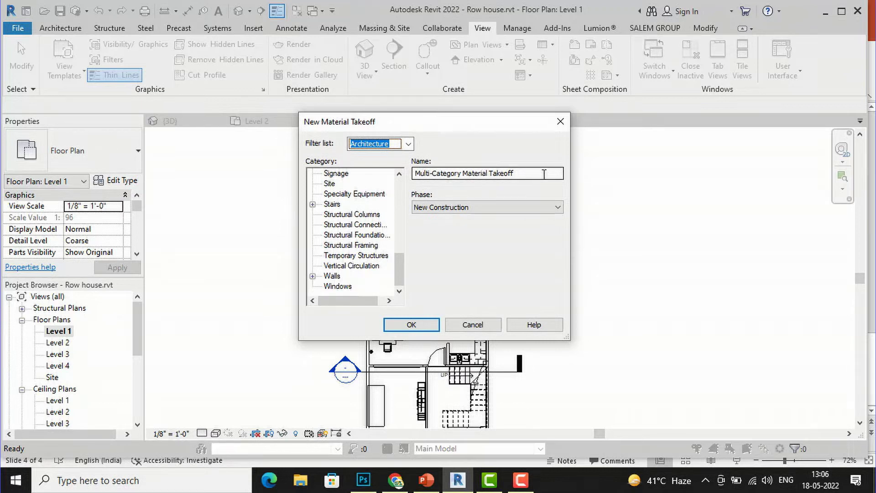
{"action": "left_click", "coordinate": [331, 276]}
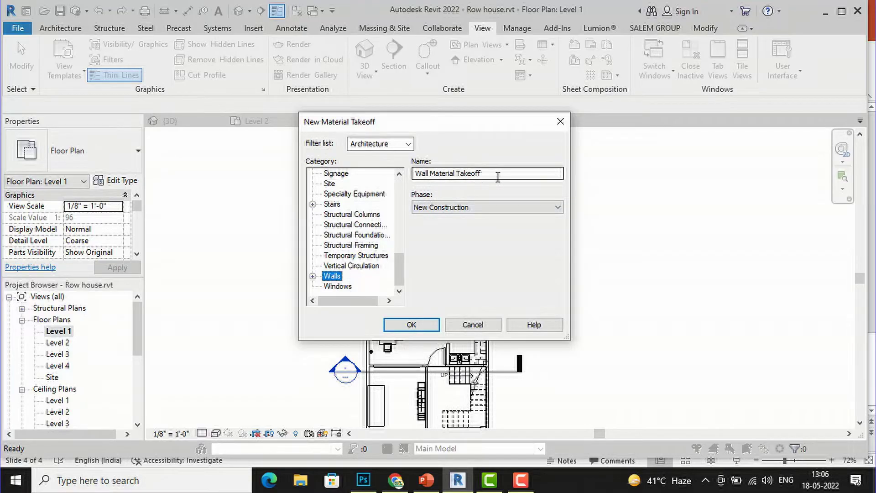
{"action": "scroll", "coordinate": [353, 205], "scroll_direction": "up", "scroll_amount": 1}
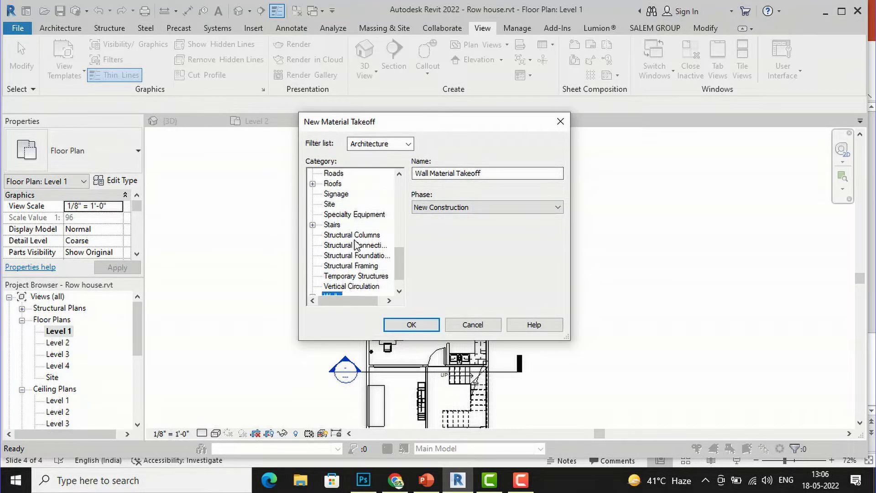
{"action": "left_click", "coordinate": [332, 184]}
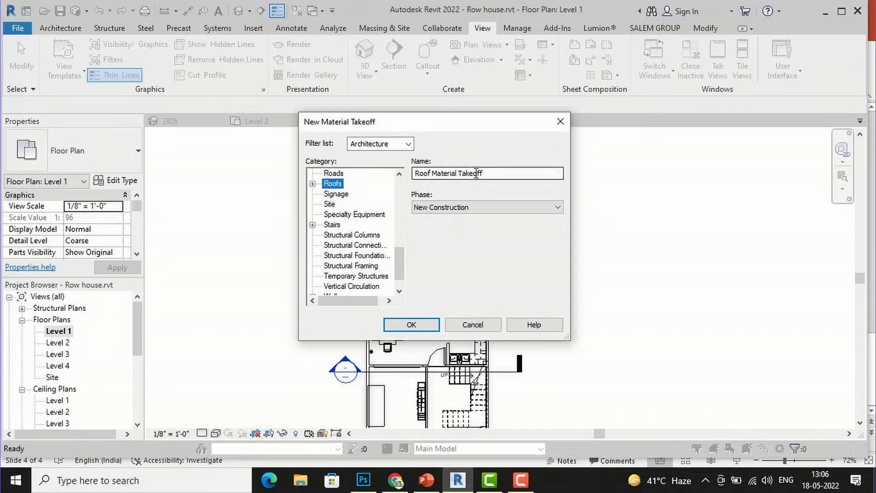
{"action": "left_click", "coordinate": [345, 247]}
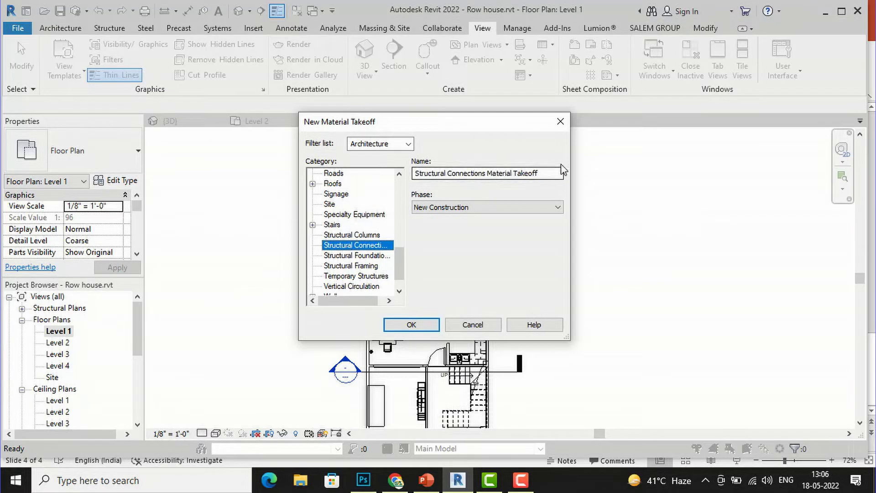
{"action": "scroll", "coordinate": [380, 245], "scroll_direction": "down", "scroll_amount": 1}
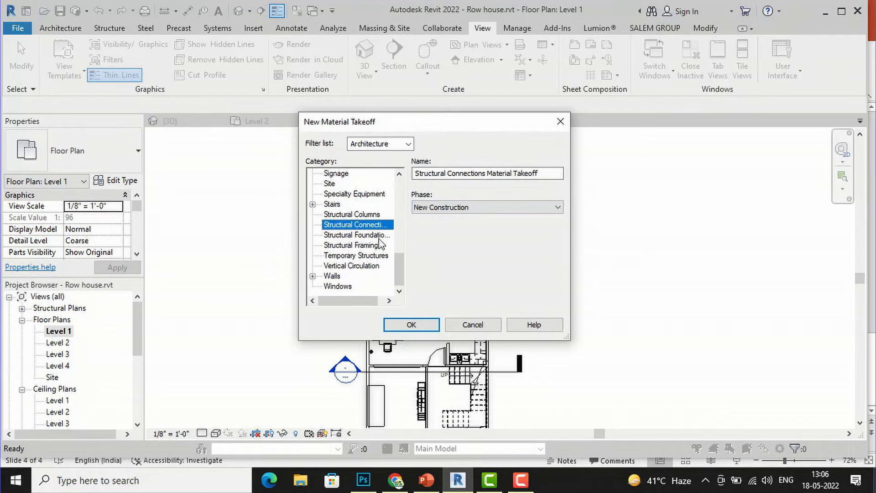
{"action": "left_click", "coordinate": [331, 276]}
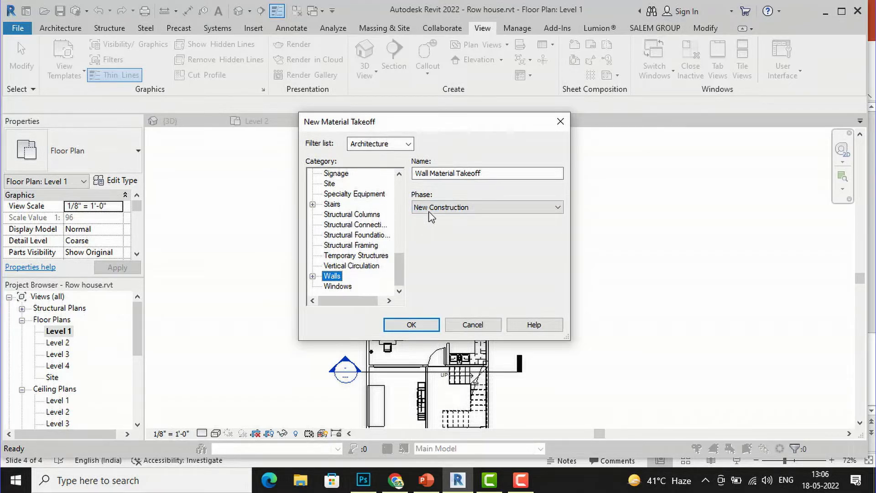
- Keep phase New Construction and create the 'Wall Material Takeoff' schedule
{"action": "left_click", "coordinate": [461, 209]}
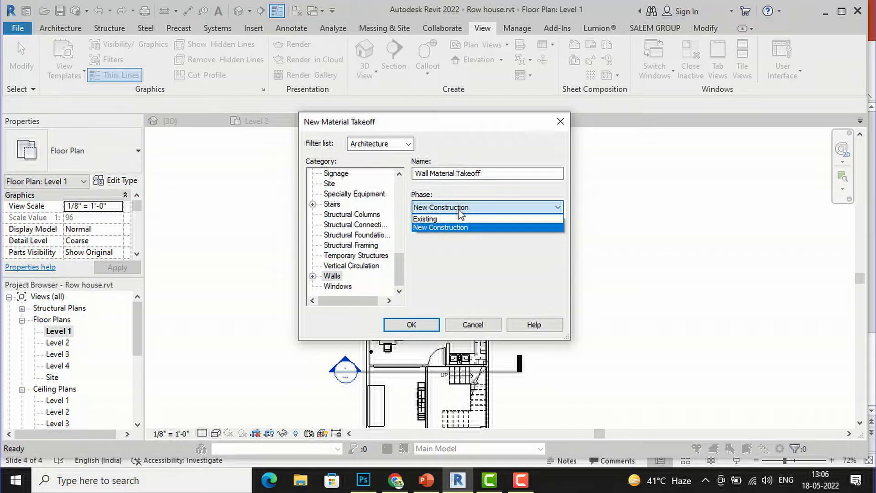
{"action": "left_click", "coordinate": [459, 228]}
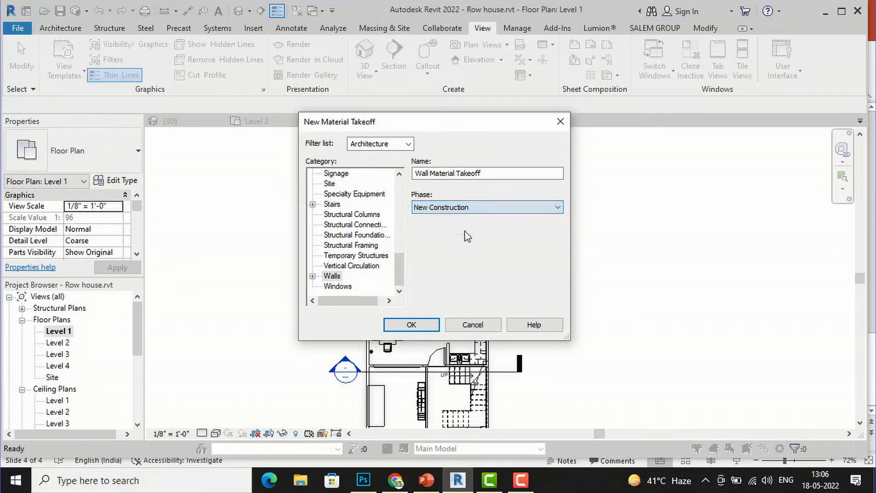
{"action": "left_click", "coordinate": [417, 324]}
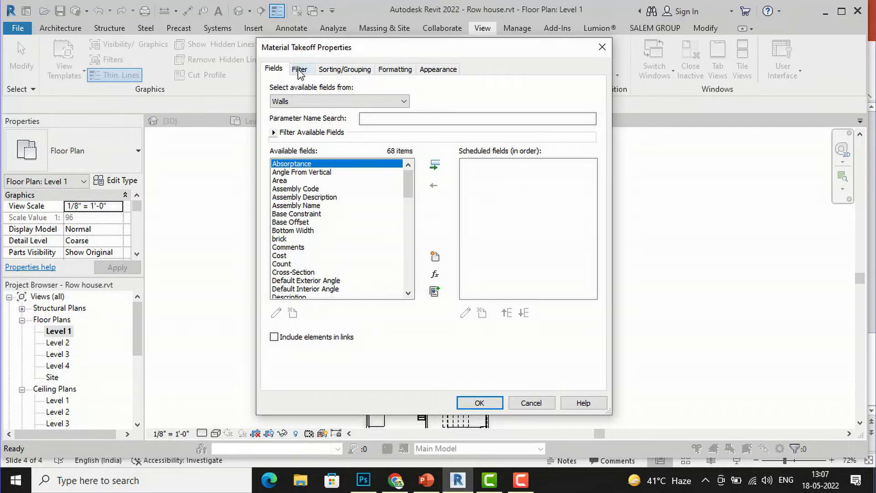
- Review the Sorting/Grouping, Formatting and Appearance tabs before returning to Fields
{"action": "left_click", "coordinate": [328, 72]}
{"action": "left_click", "coordinate": [397, 73]}
{"action": "left_click", "coordinate": [436, 69]}
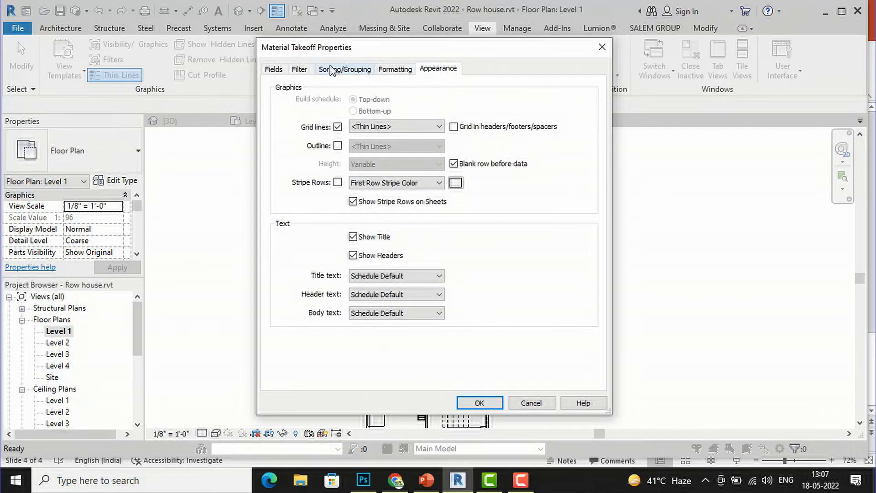
{"action": "left_click", "coordinate": [272, 70]}
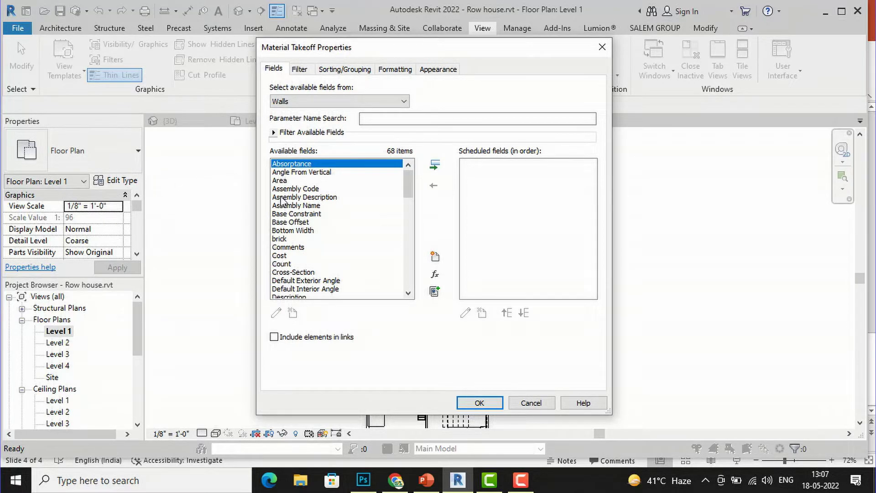
- Add Family and Family and Type to the scheduled fields
{"action": "scroll", "coordinate": [292, 196], "scroll_direction": "down", "scroll_amount": 1}
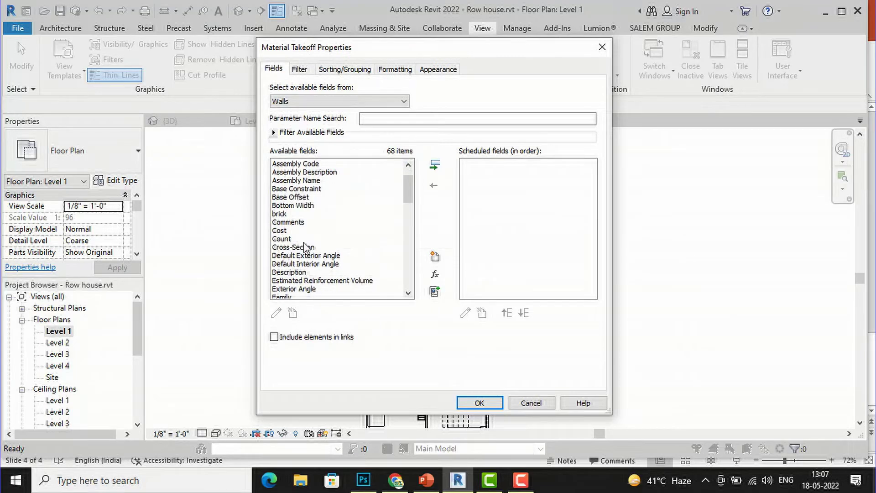
{"action": "scroll", "coordinate": [302, 236], "scroll_direction": "down", "scroll_amount": 2}
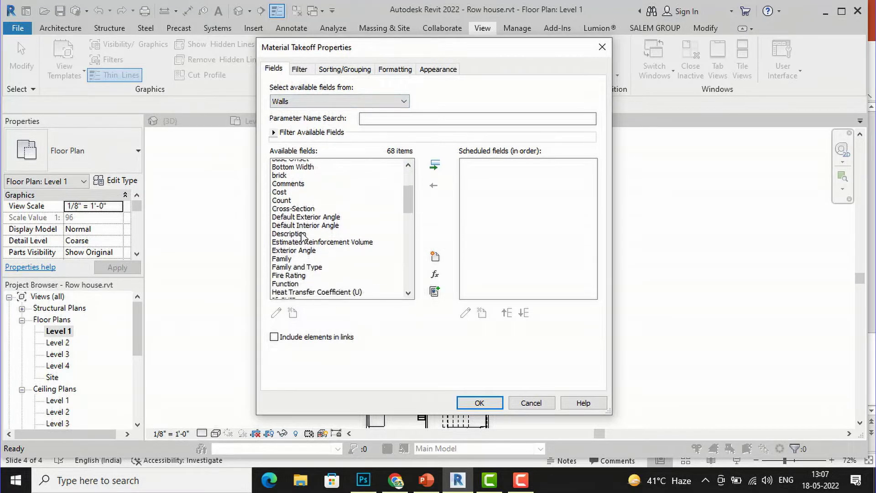
{"action": "left_click", "coordinate": [278, 247]}
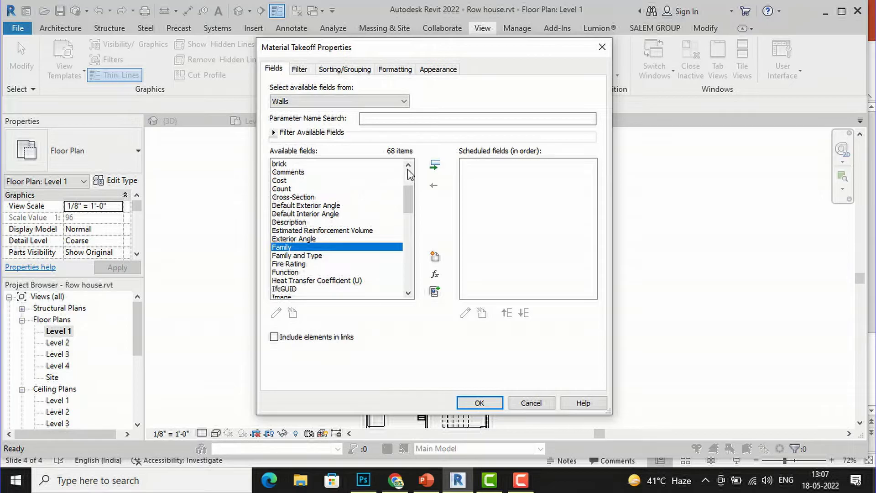
{"action": "left_click", "coordinate": [440, 167]}
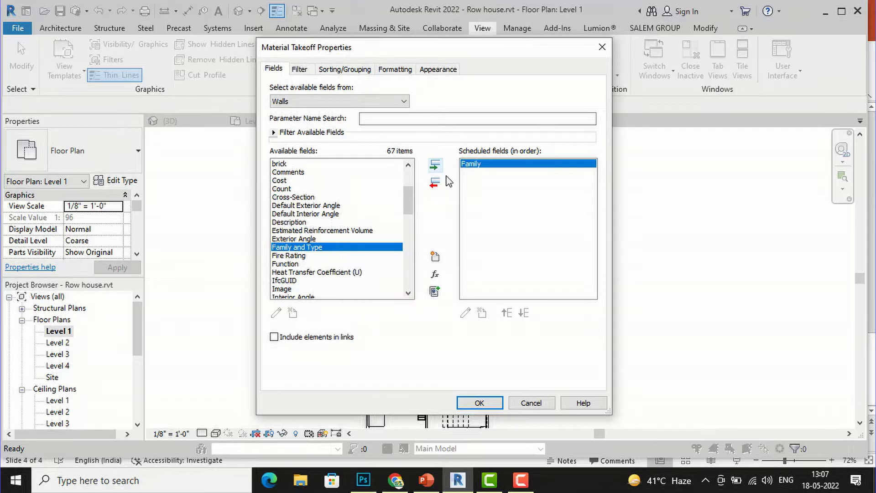
{"action": "left_click", "coordinate": [436, 166]}
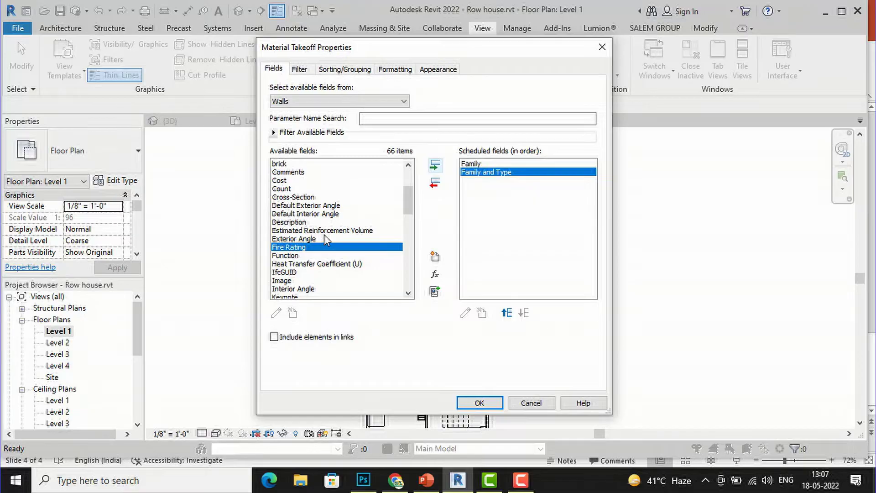
- Add Material: Name and Material: Volume to the scheduled fields
{"action": "scroll", "coordinate": [324, 235], "scroll_direction": "down", "scroll_amount": 2}
{"action": "scroll", "coordinate": [326, 239], "scroll_direction": "down", "scroll_amount": 2}
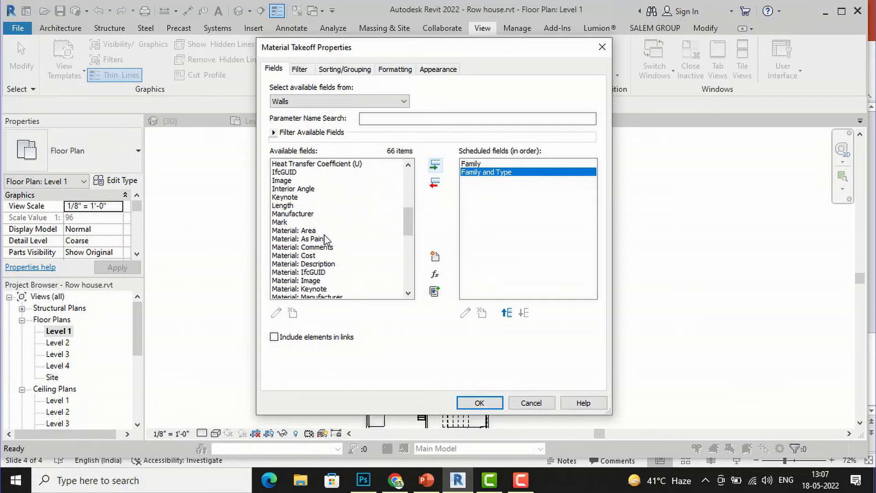
{"action": "scroll", "coordinate": [299, 267], "scroll_direction": "down", "scroll_amount": 2}
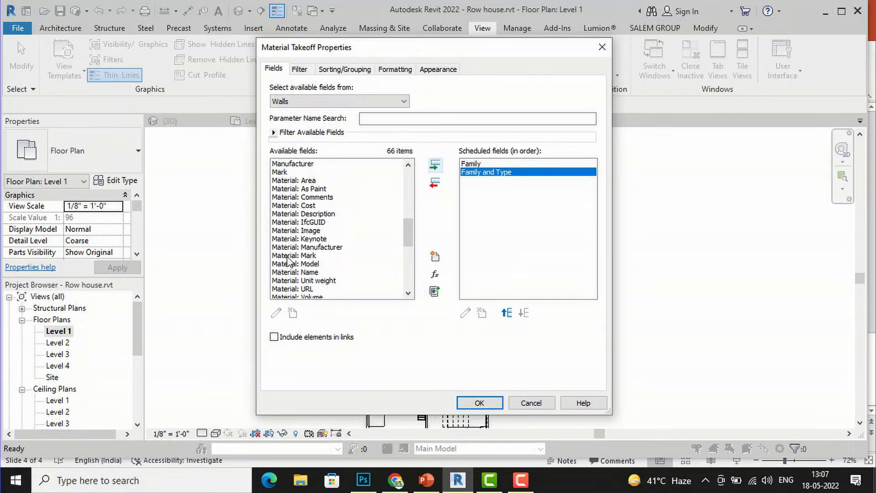
{"action": "scroll", "coordinate": [307, 277], "scroll_direction": "down", "scroll_amount": 1}
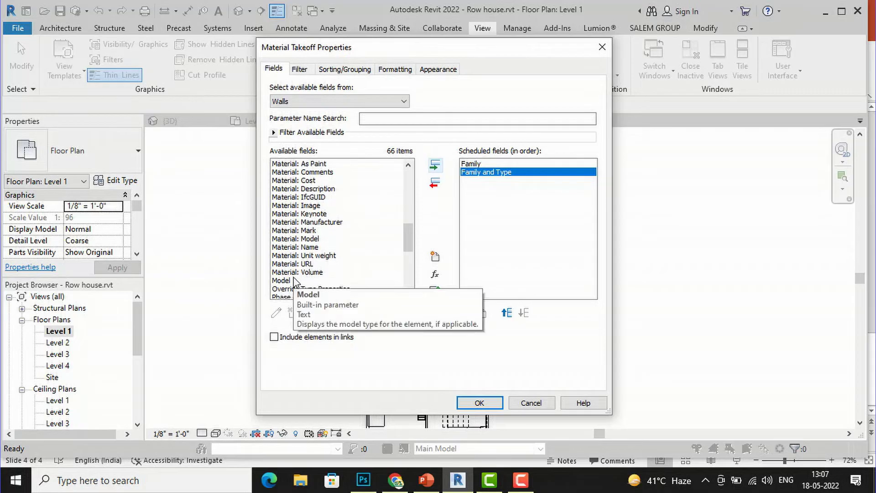
{"action": "left_click", "coordinate": [303, 247]}
{"action": "left_click", "coordinate": [435, 165]}
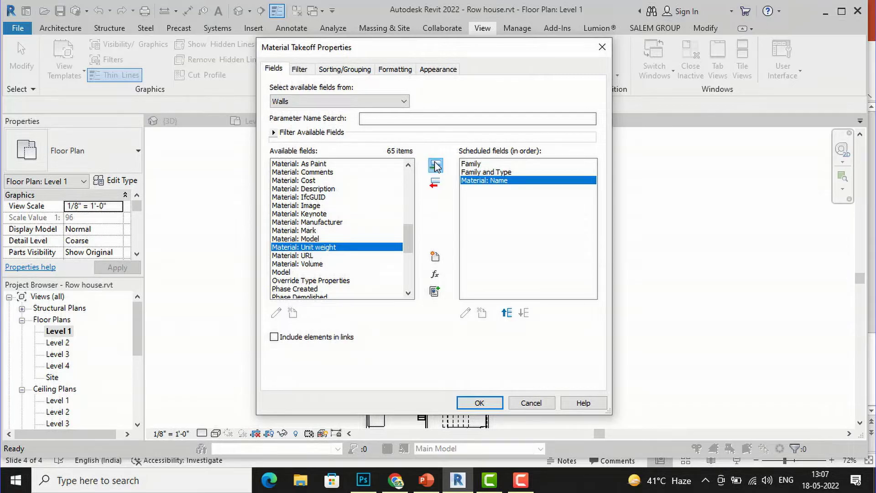
{"action": "left_click", "coordinate": [304, 264]}
{"action": "left_click", "coordinate": [435, 165]}
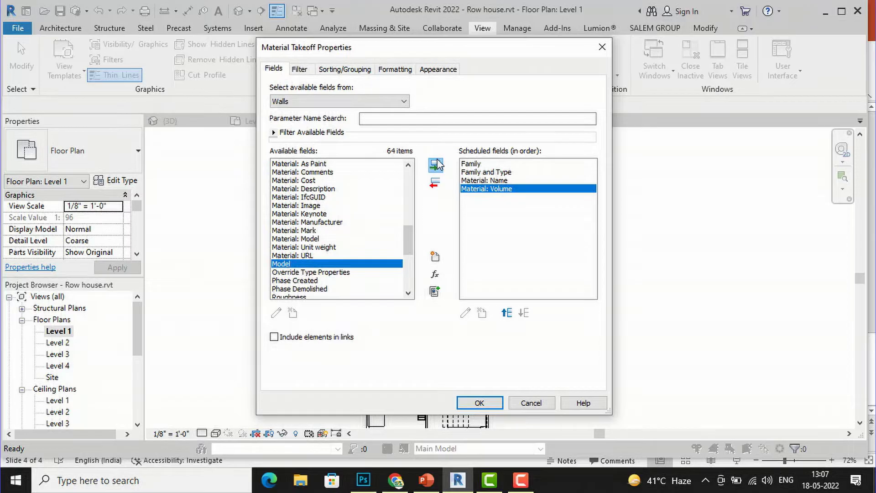